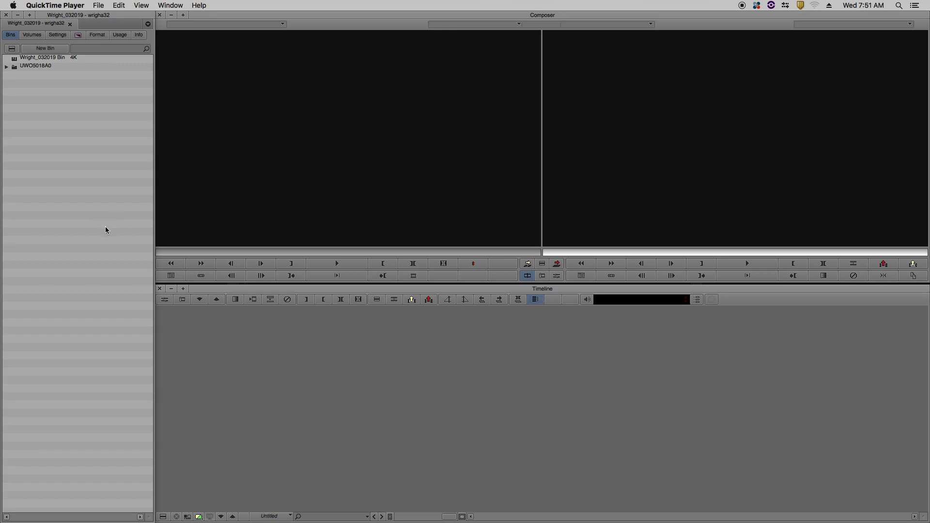
Bring the Media Composer project window to the front
{"action": "left_click", "coordinate": [8, 37]}
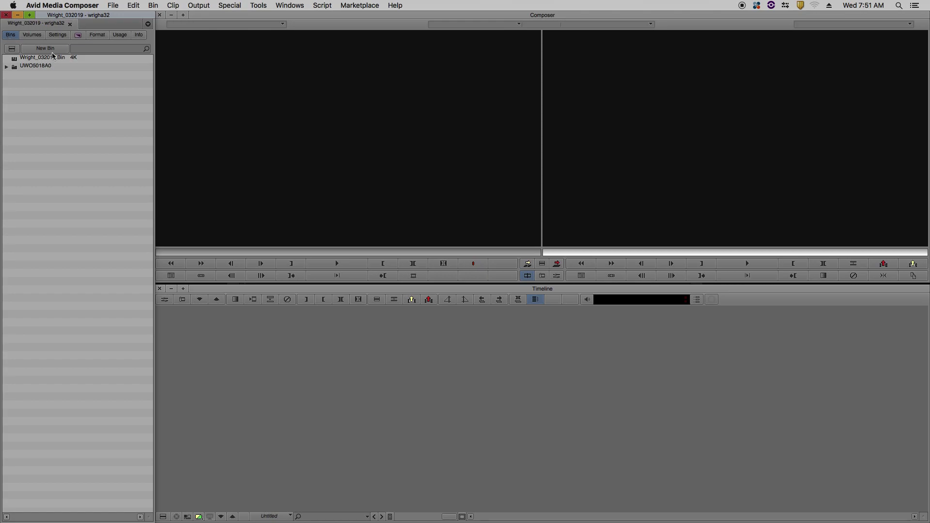
Create a new empty bin named GFX in the project's Bins list
{"action": "right_click", "coordinate": [83, 67]}
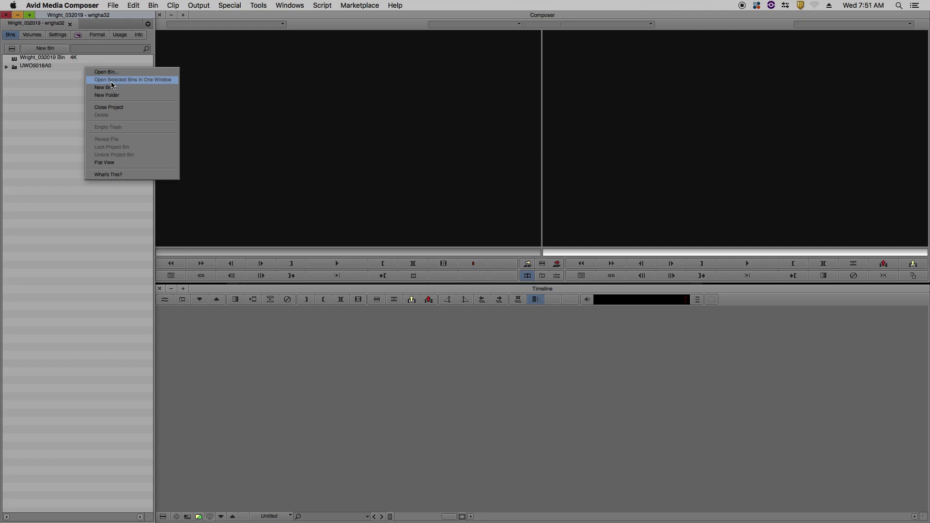
{"action": "left_click", "coordinate": [71, 87]}
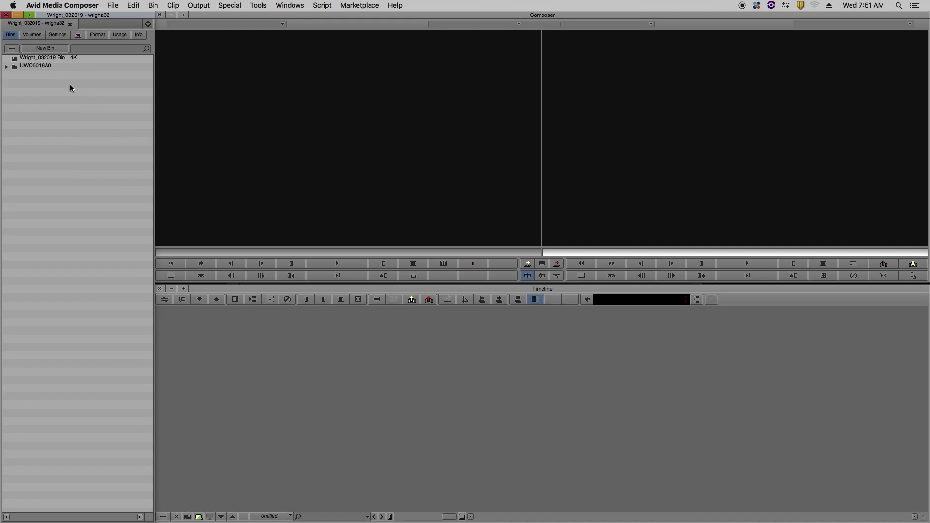
{"action": "key", "text": "super+n"}
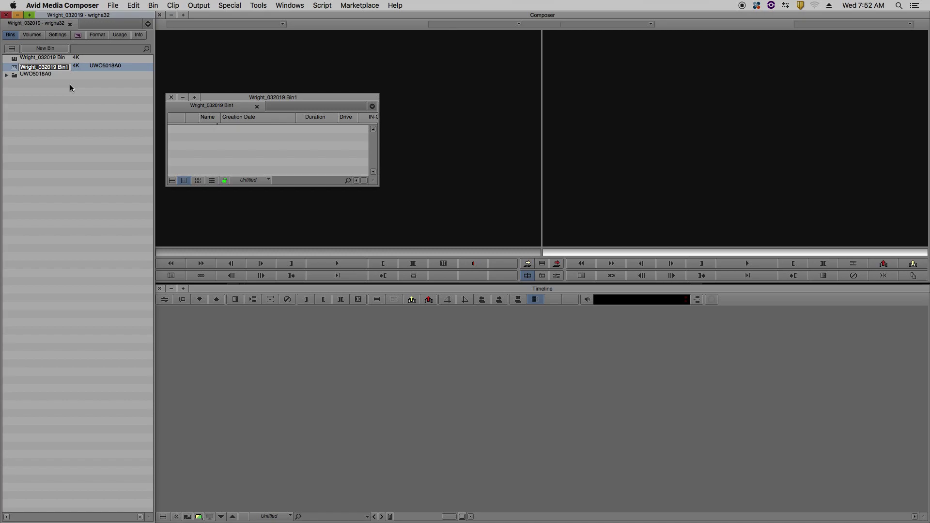
{"action": "type", "text": "GFX"}
{"action": "key", "text": "Return"}
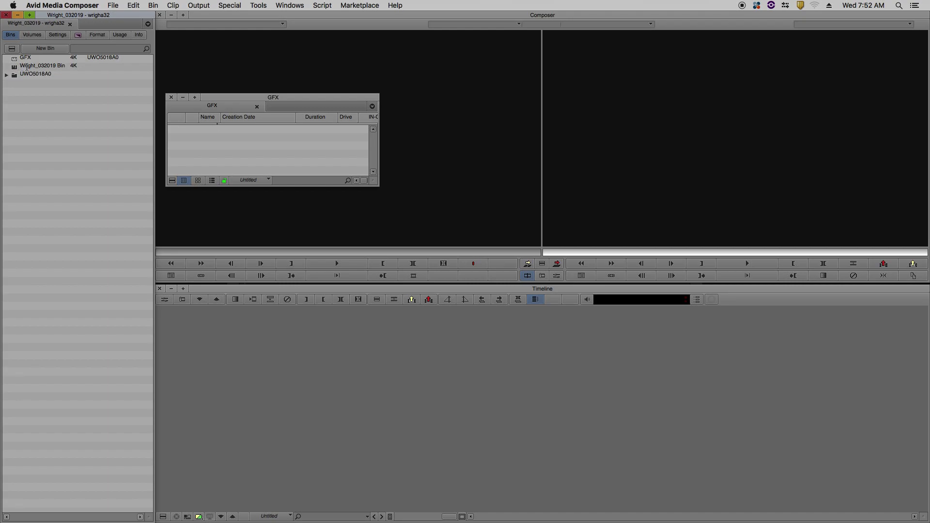
Open Wright_032019 Bin and dock the GFX bin into its window as a tab
{"action": "double_click", "coordinate": [13, 65]}
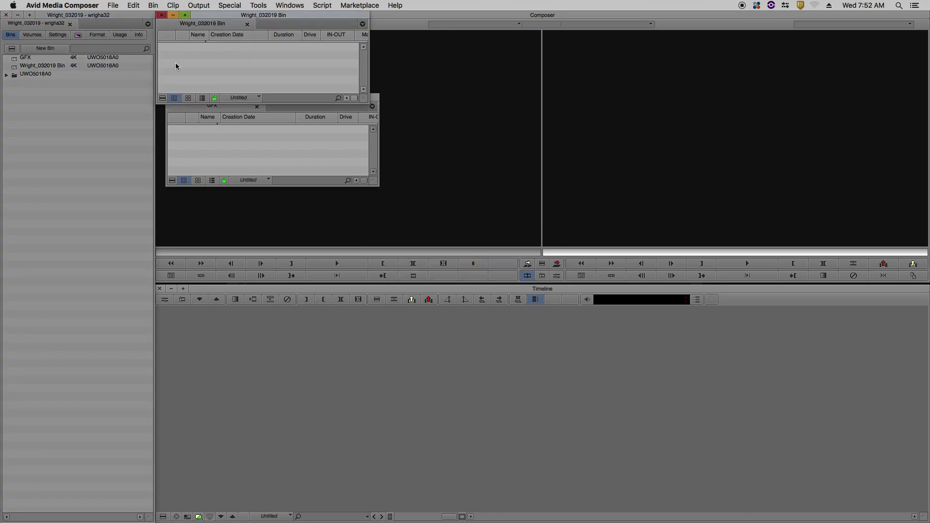
{"action": "mouse_move", "coordinate": [231, 16]}
{"action": "left_mouse_down"}
{"action": "mouse_move", "coordinate": [194, 178]}
{"action": "mouse_move", "coordinate": [70, 170]}
{"action": "left_mouse_up"}
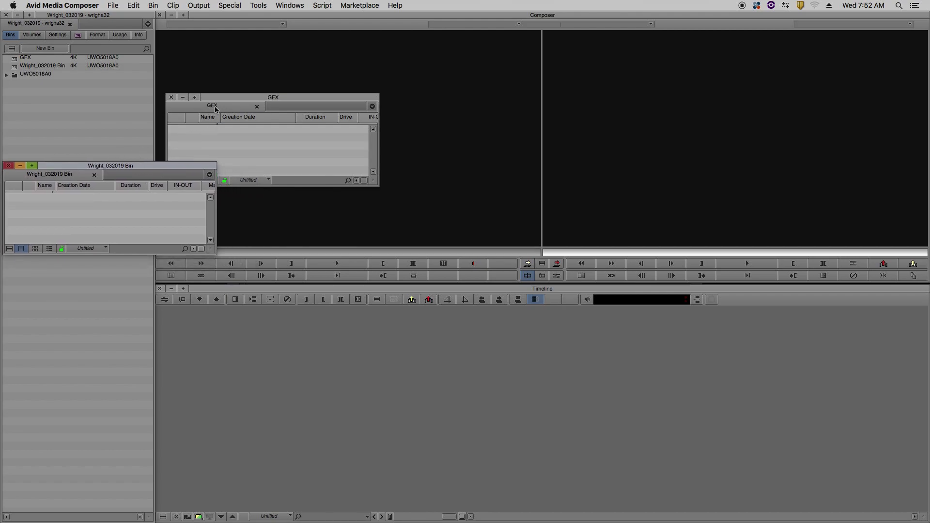
{"action": "left_click", "coordinate": [212, 106]}
{"action": "left_click_drag", "start_coordinate": [211, 107], "coordinate": [122, 177]}
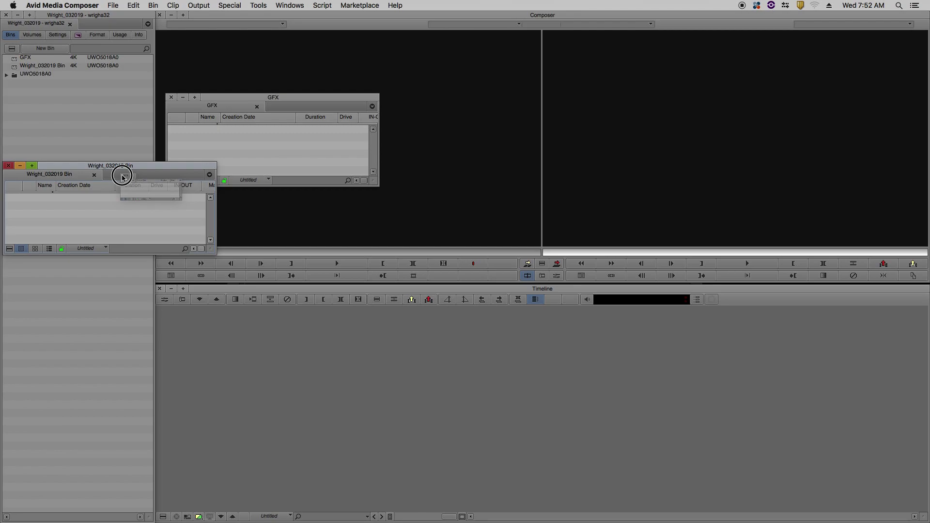
{"action": "left_click_drag", "start_coordinate": [122, 176], "coordinate": [120, 174]}
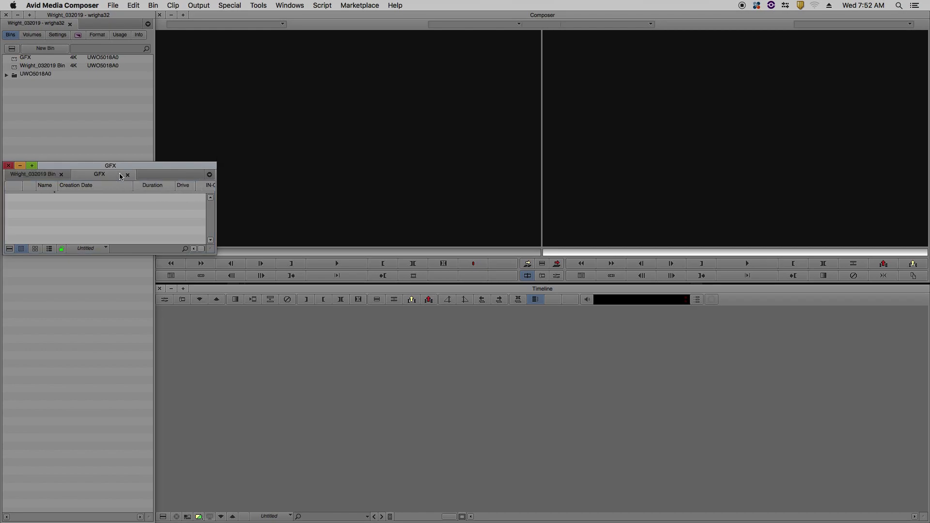
{"action": "left_click", "coordinate": [31, 177]}
{"action": "left_click", "coordinate": [85, 177]}
{"action": "left_click", "coordinate": [44, 176]}
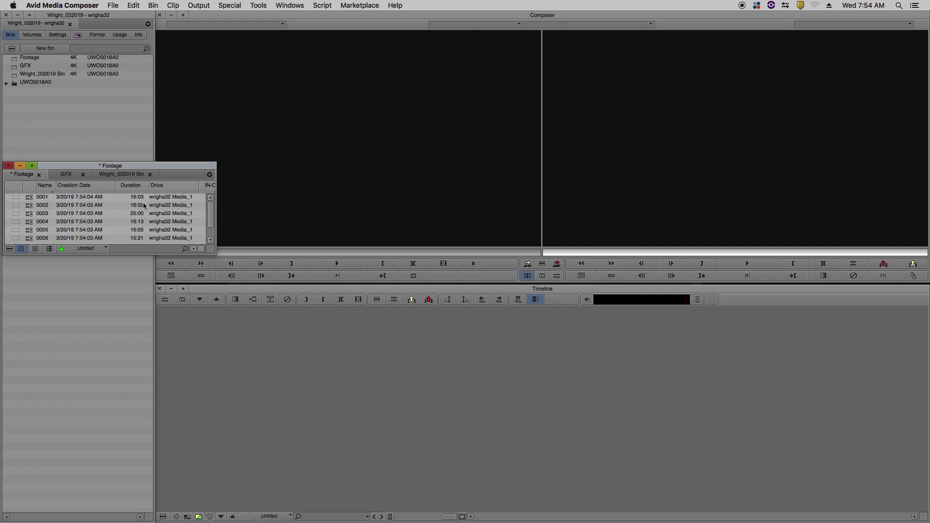
{"action": "left_click_drag", "start_coordinate": [217, 216], "coordinate": [489, 218]}
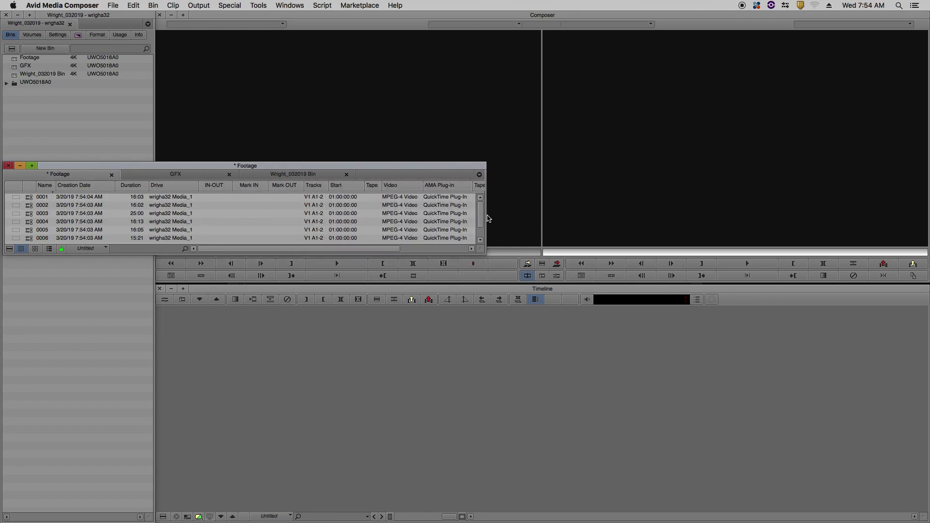
{"action": "left_click_drag", "start_coordinate": [486, 217], "coordinate": [687, 215]}
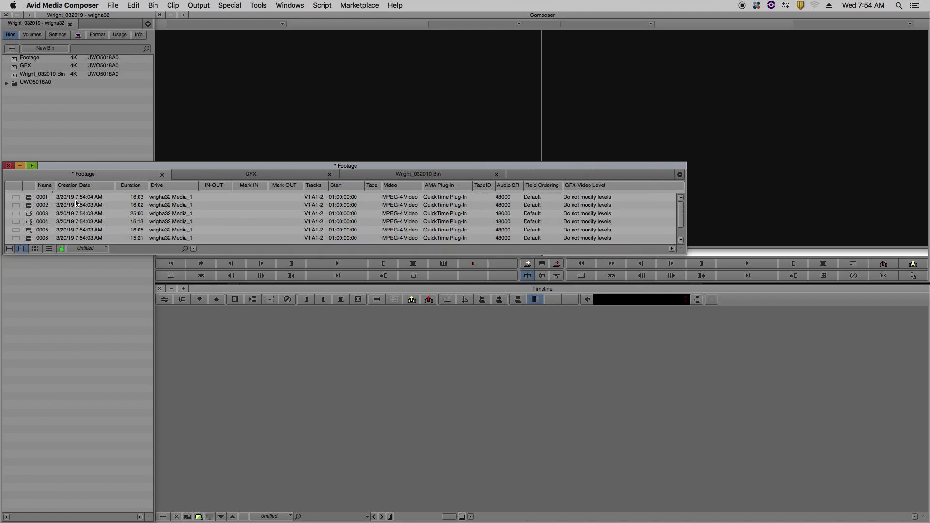
{"action": "left_click", "coordinate": [10, 249]}
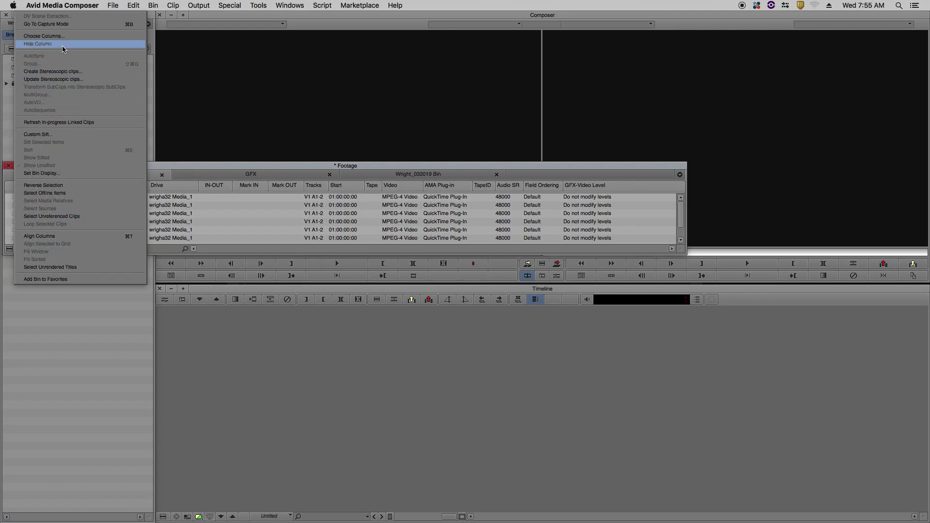
{"action": "left_click", "coordinate": [42, 36]}
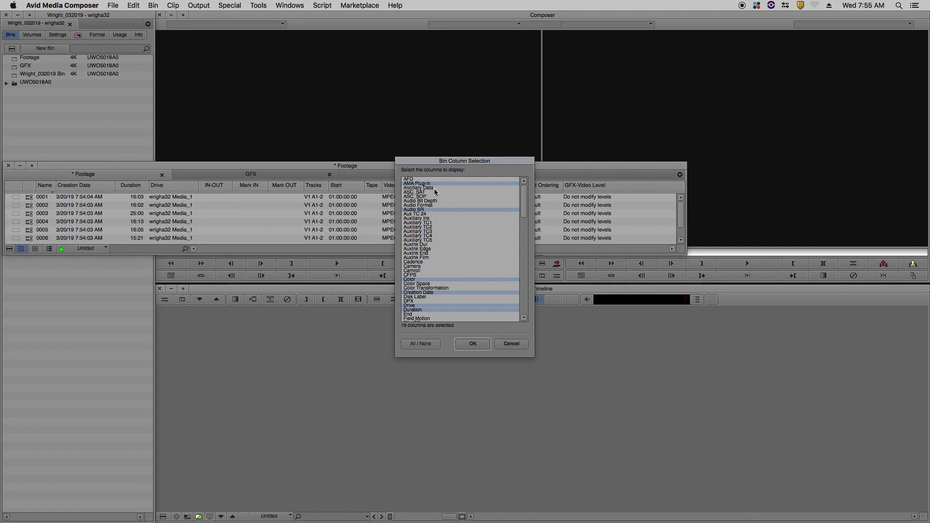
{"action": "left_click_drag", "start_coordinate": [525, 201], "coordinate": [523, 284]}
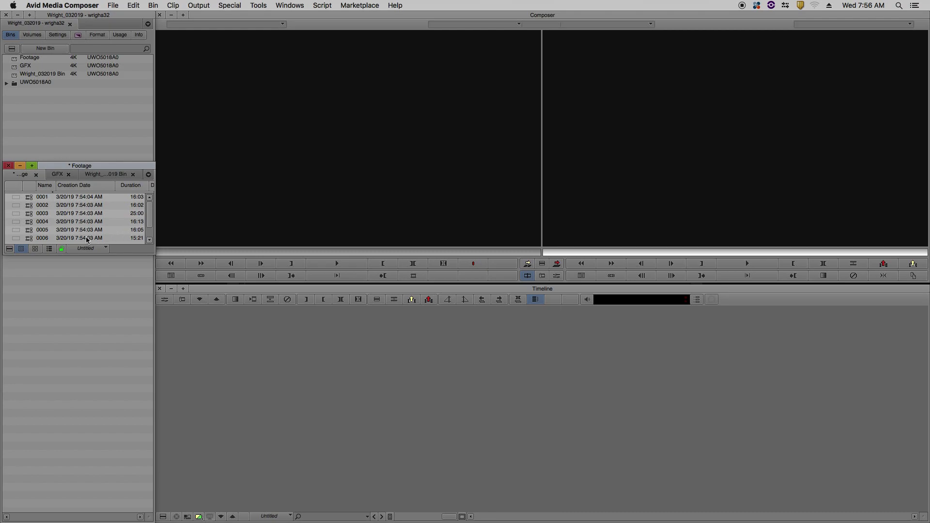
Enlarge the Footage bin in frame view and play, then stop, clip 0001
{"action": "left_click", "coordinate": [35, 250]}
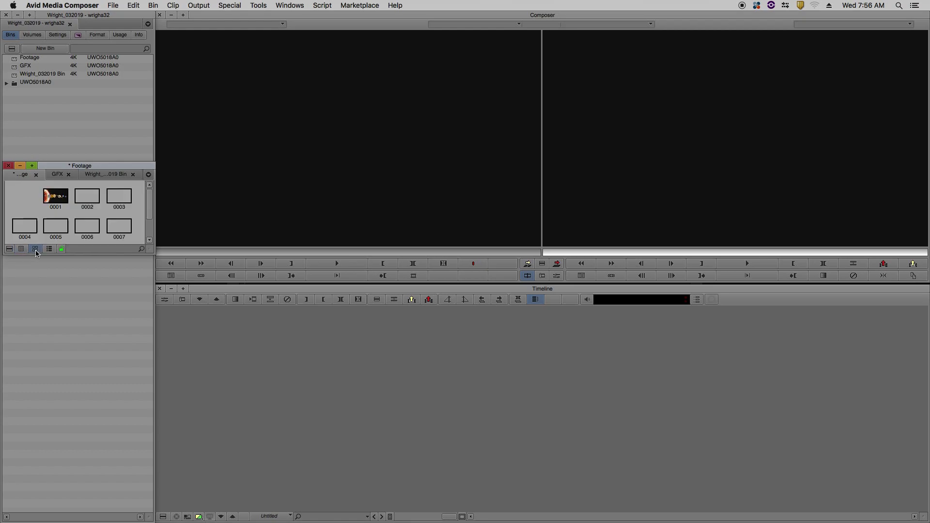
{"action": "left_click_drag", "start_coordinate": [154, 226], "coordinate": [339, 218]}
{"action": "left_click_drag", "start_coordinate": [211, 253], "coordinate": [216, 370]}
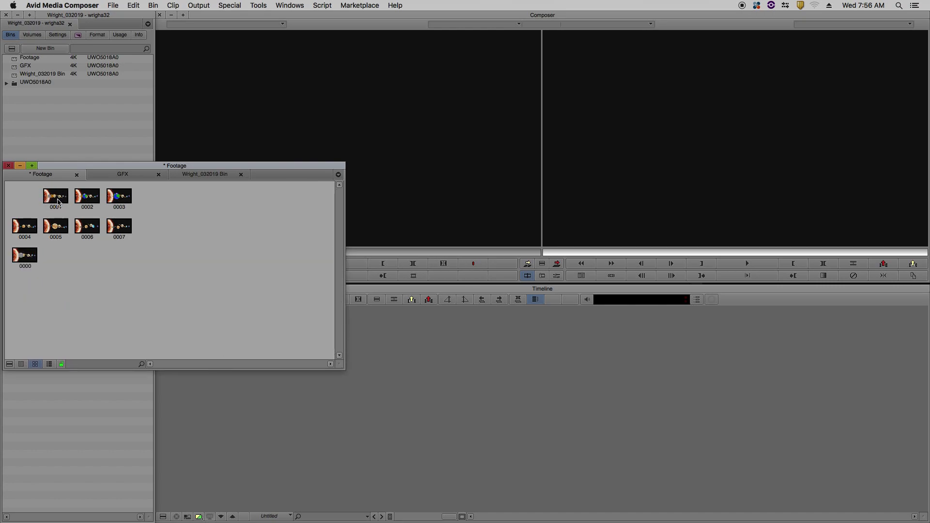
{"action": "left_click", "coordinate": [59, 198]}
{"action": "key", "text": "space"}
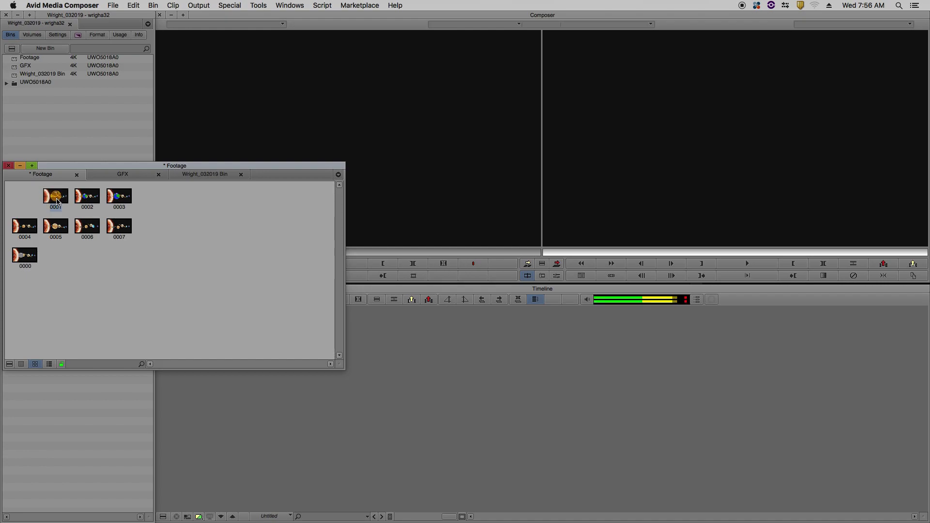
{"action": "key", "text": "XF86AudioMute"}
{"action": "key", "text": "space"}
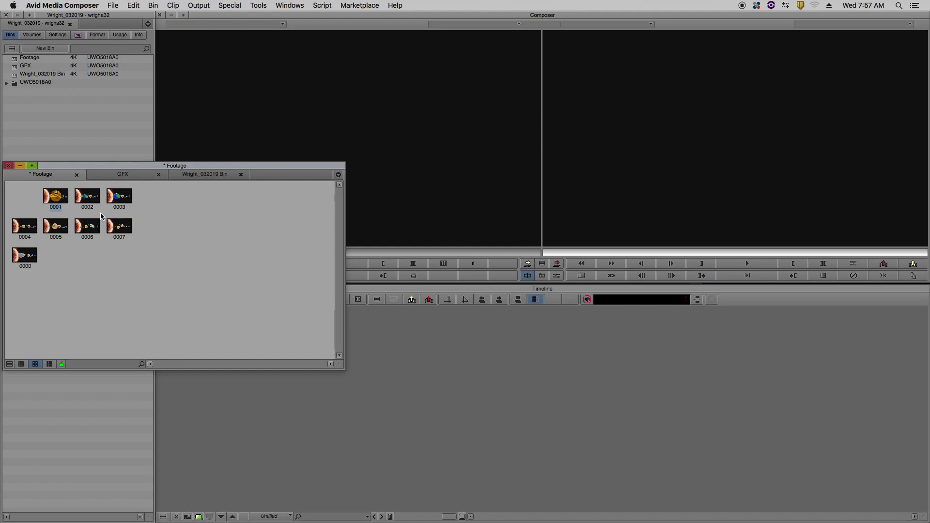
Enlarge the Footage clip thumbnails with Ctrl+L
{"action": "key", "text": "ctrl+l"}
{"action": "key", "text": "ctrl+l"}
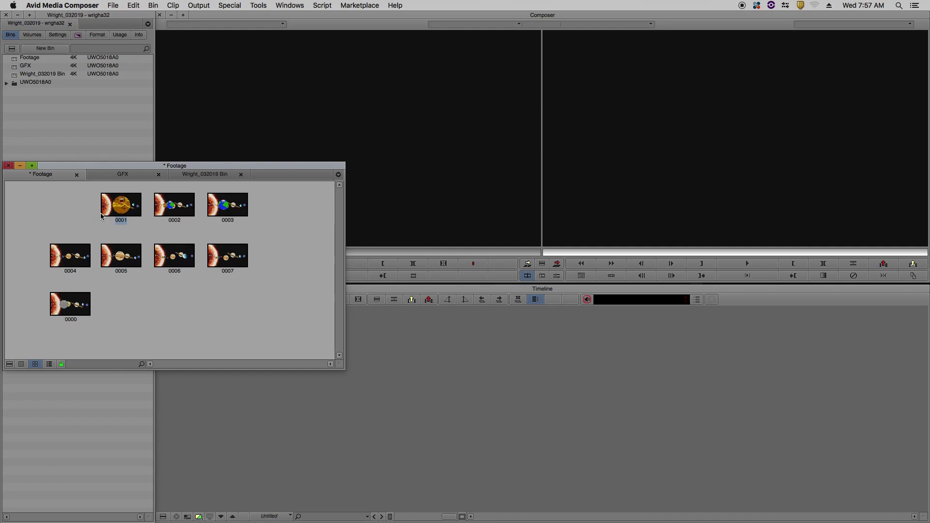
{"action": "key", "text": "ctrl+l"}
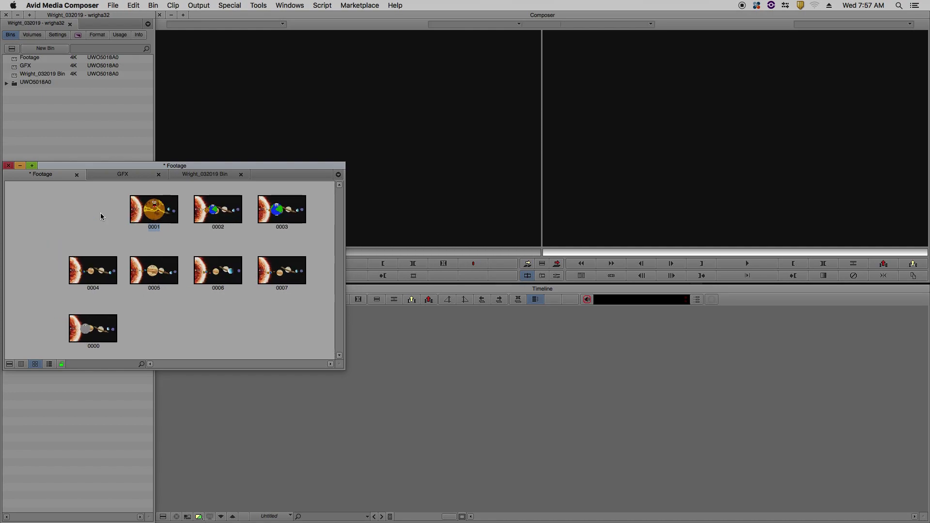
{"action": "key", "text": "ctrl+l"}
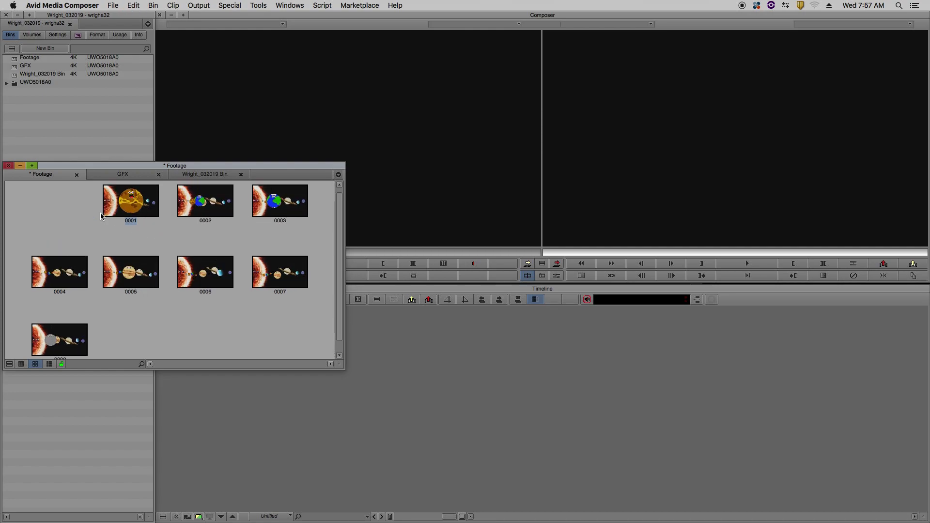
{"action": "key", "text": "ctrl+k"}
{"action": "key", "text": "ctrl+k"}
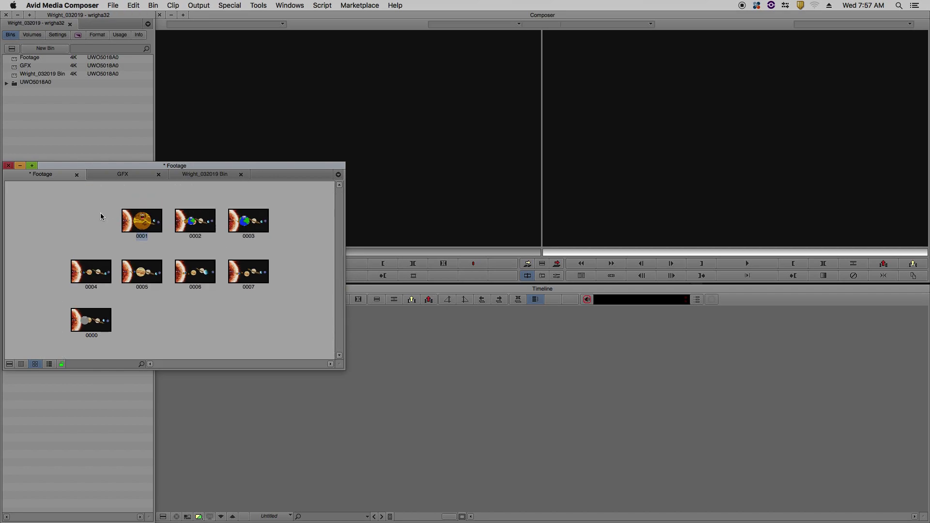
{"action": "key", "text": "ctrl+l"}
{"action": "key", "text": "ctrl+l"}
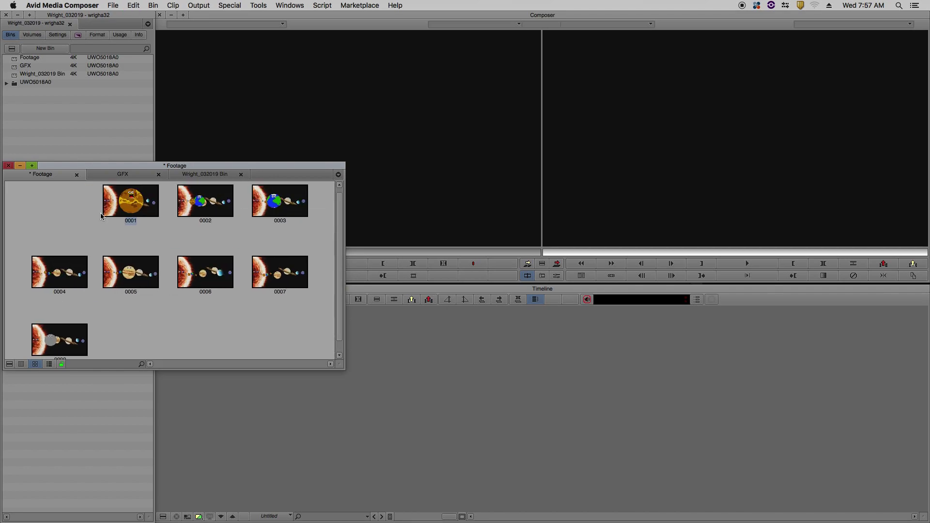
Place clips 0001–0003 in order and snap all Footage clips onto a compact grid
{"action": "left_click_drag", "start_coordinate": [131, 203], "coordinate": [49, 207]}
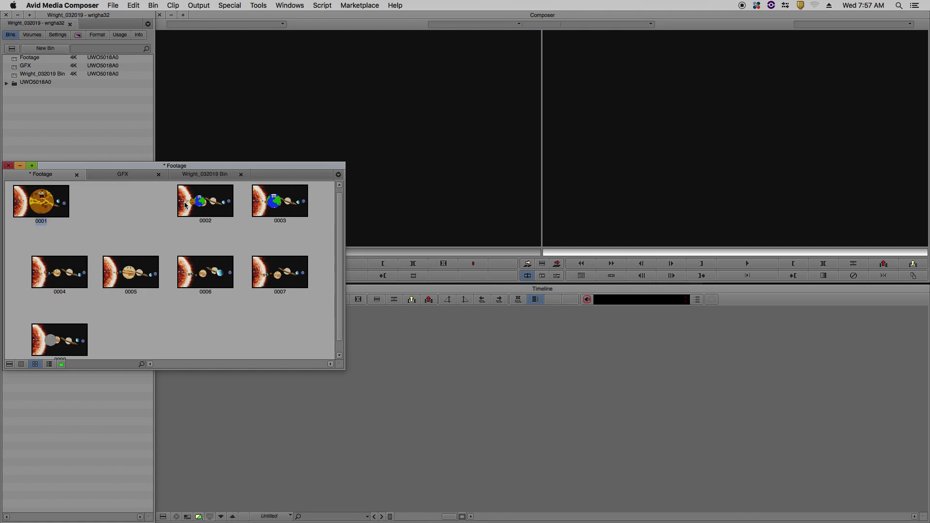
{"action": "left_click_drag", "start_coordinate": [205, 202], "coordinate": [104, 203]}
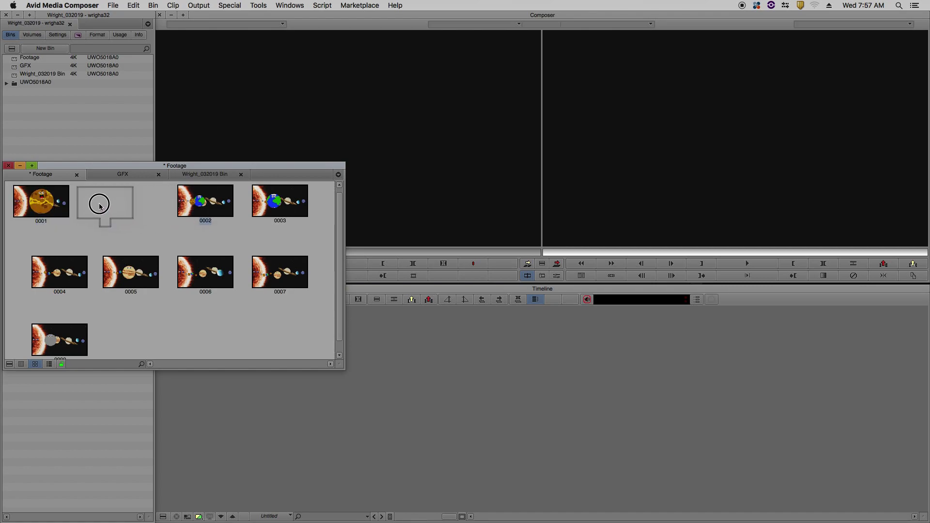
{"action": "left_click_drag", "start_coordinate": [268, 206], "coordinate": [161, 203]}
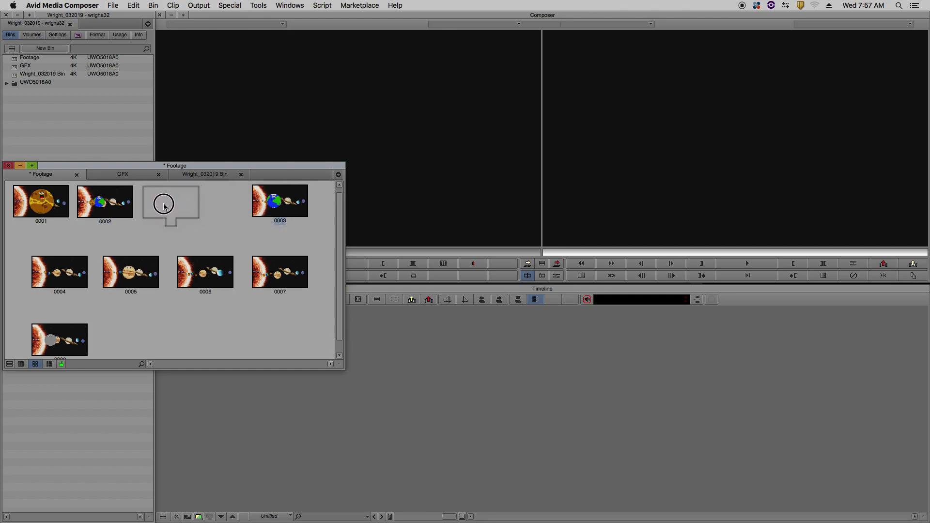
{"action": "key", "text": "ctrl+t"}
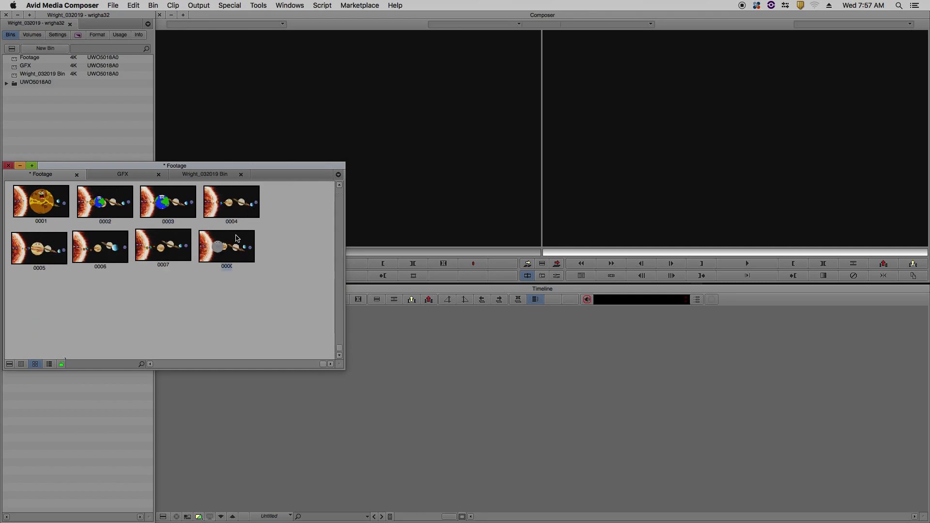
{"action": "left_click", "coordinate": [9, 364]}
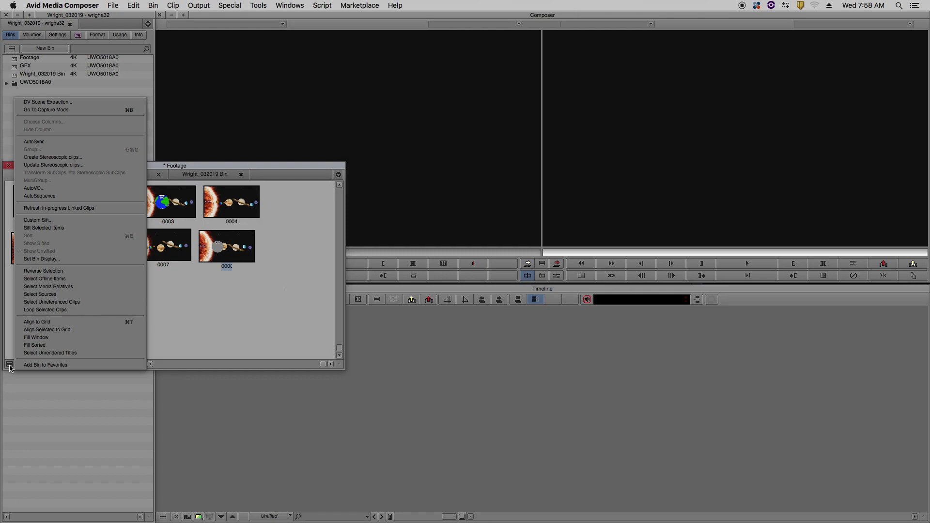
{"action": "left_click", "coordinate": [38, 321]}
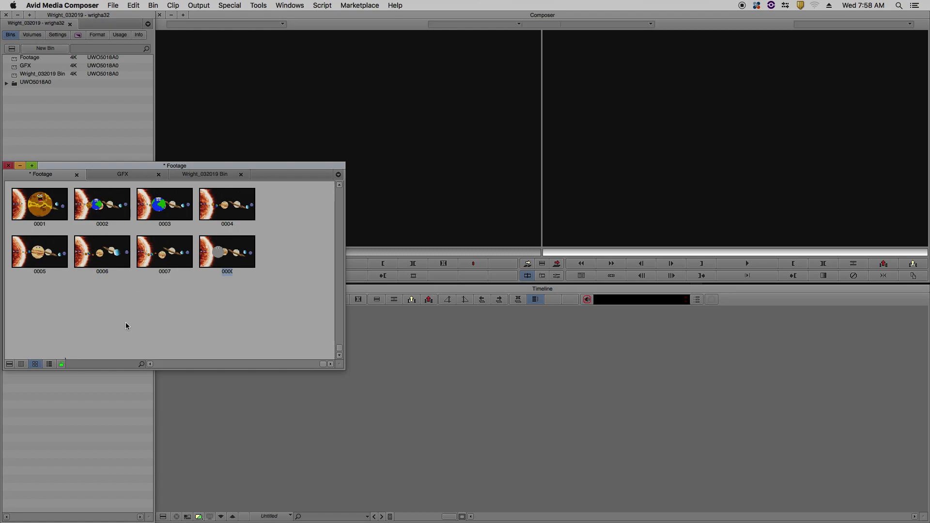
Switch Footage to script view, widen the bin, and start a note for clip 0001
{"action": "left_click", "coordinate": [49, 364]}
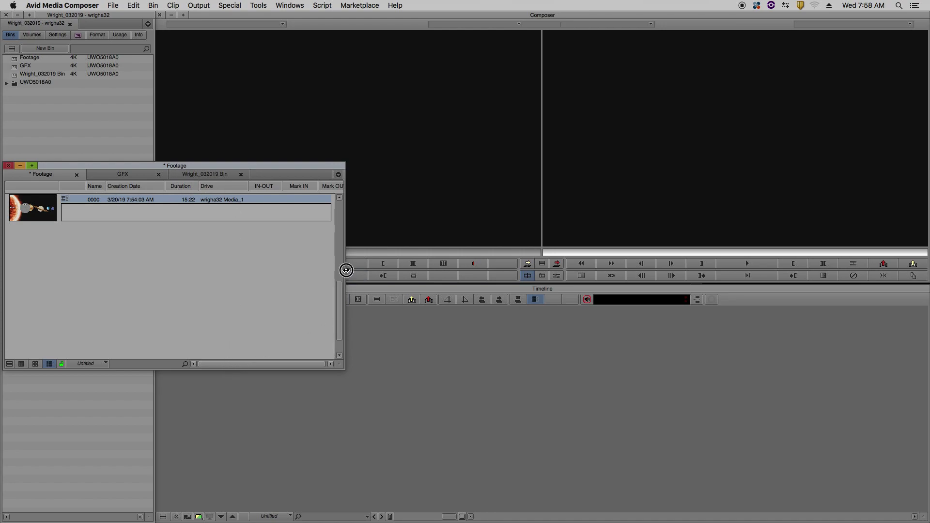
{"action": "left_click_drag", "start_coordinate": [345, 273], "coordinate": [660, 260]}
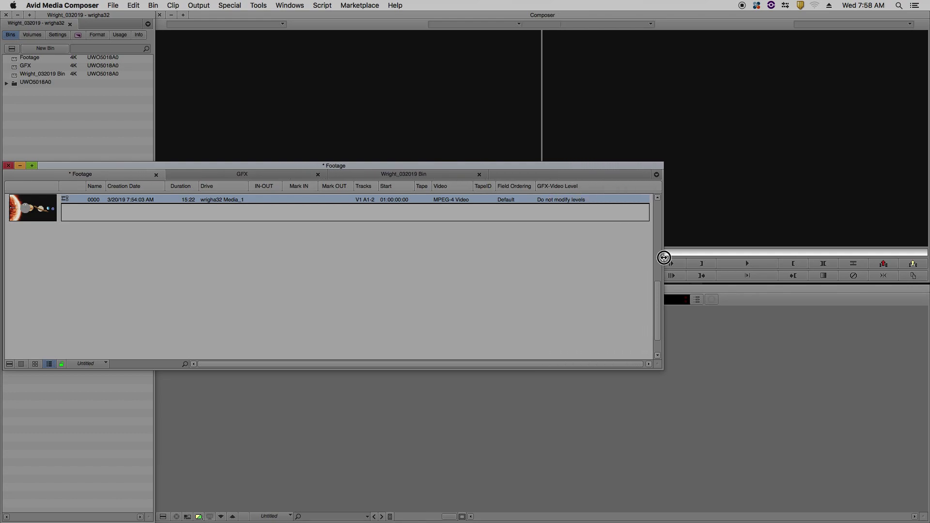
{"action": "left_click", "coordinate": [65, 210]}
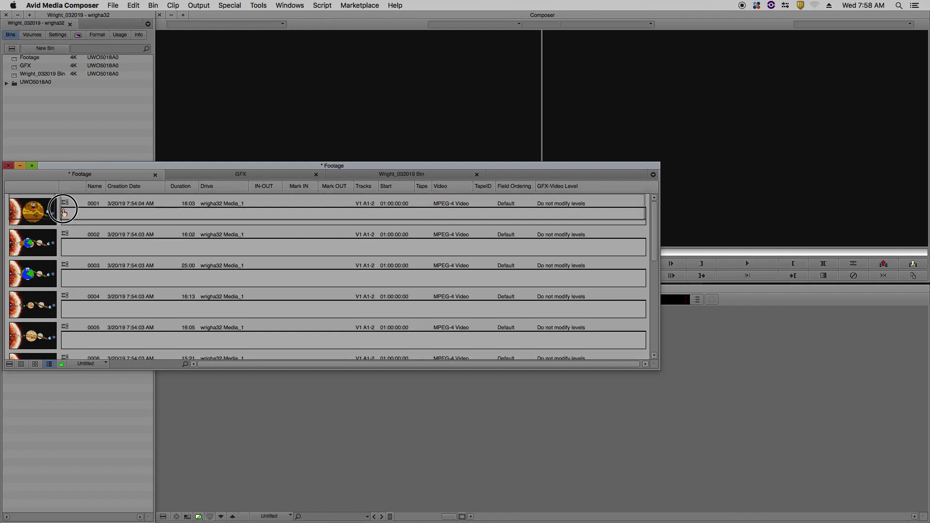
{"action": "left_click", "coordinate": [69, 211]}
{"action": "type", "text": "1"}
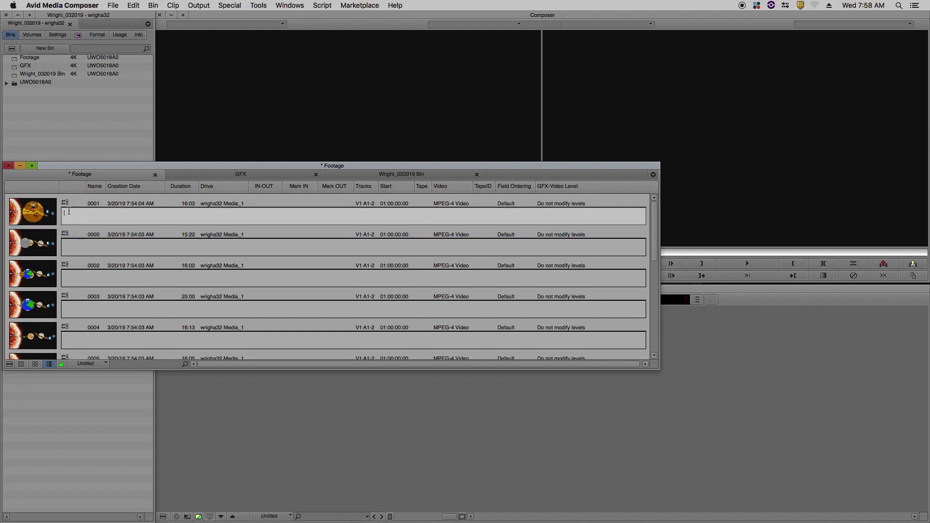